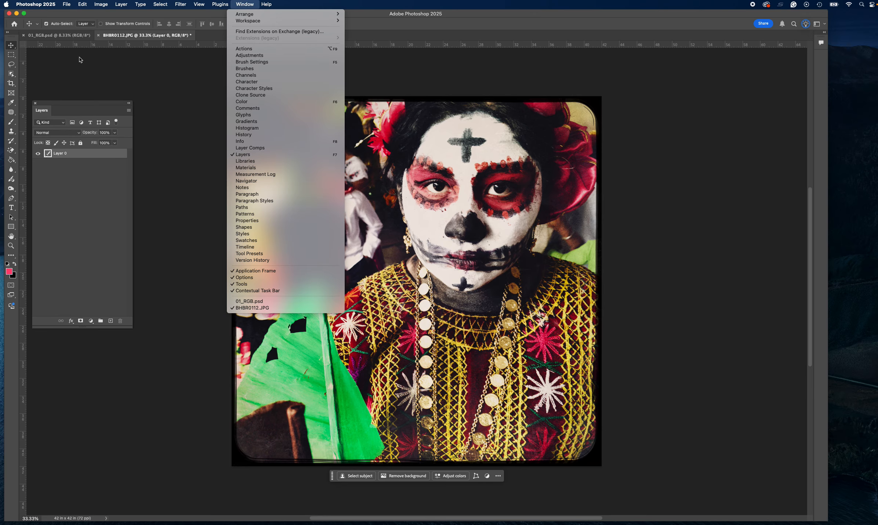
# Make three copies of Layer 0 and lock the original layer.
pyautogui.click(85, 156)
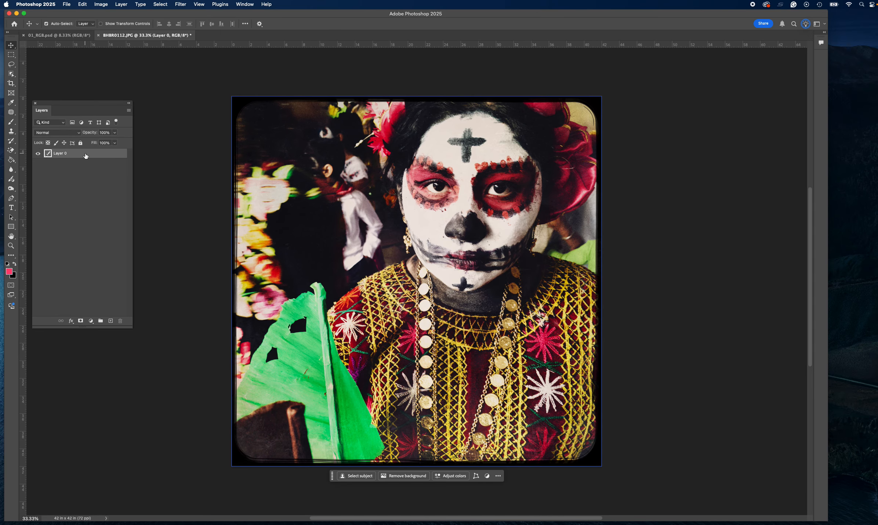
pyautogui.moveTo(85, 156); pyautogui.dragTo(112, 321)
pyautogui.moveTo(105, 172); pyautogui.dragTo(112, 320)
pyautogui.click(86, 182)
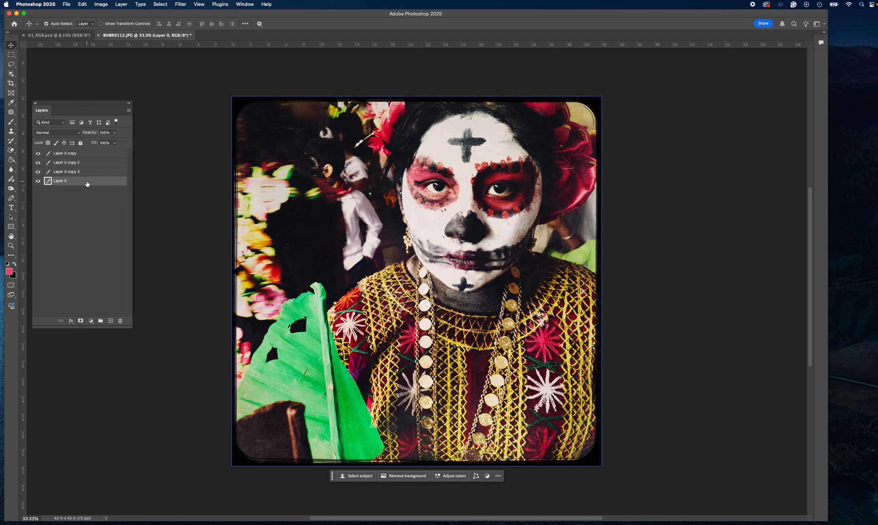
pyautogui.click(80, 142)
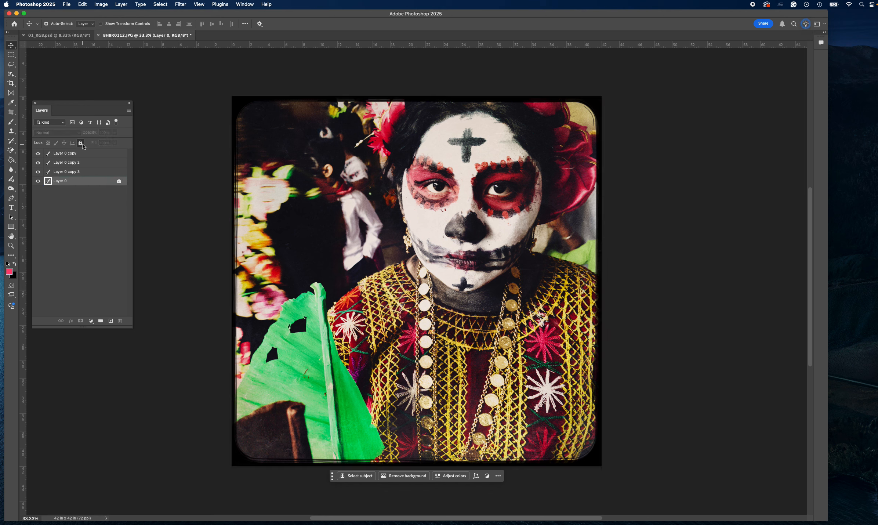
# Hide all layers except Layer 0 copy and add a solid color fill of RGB 255, 0, 0 above it.
pyautogui.moveTo(38, 162); pyautogui.dragTo(39, 191)
pyautogui.click(96, 157)
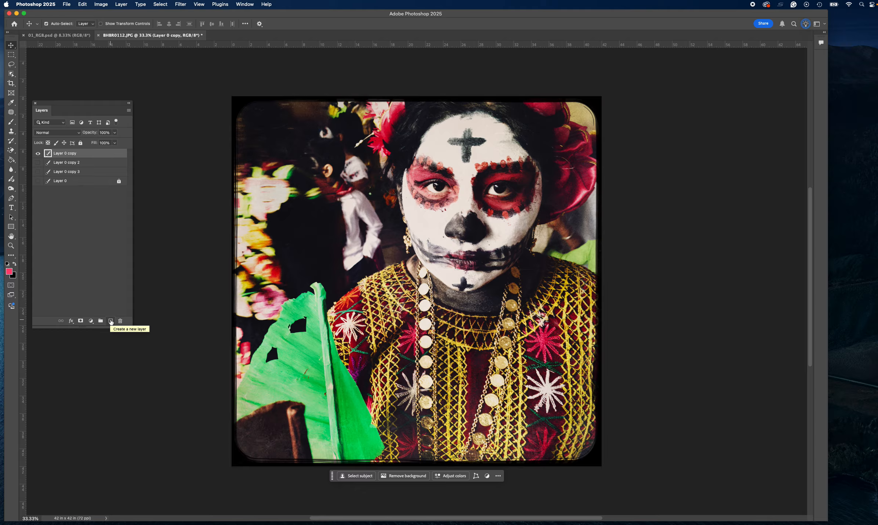
pyautogui.click(91, 321)
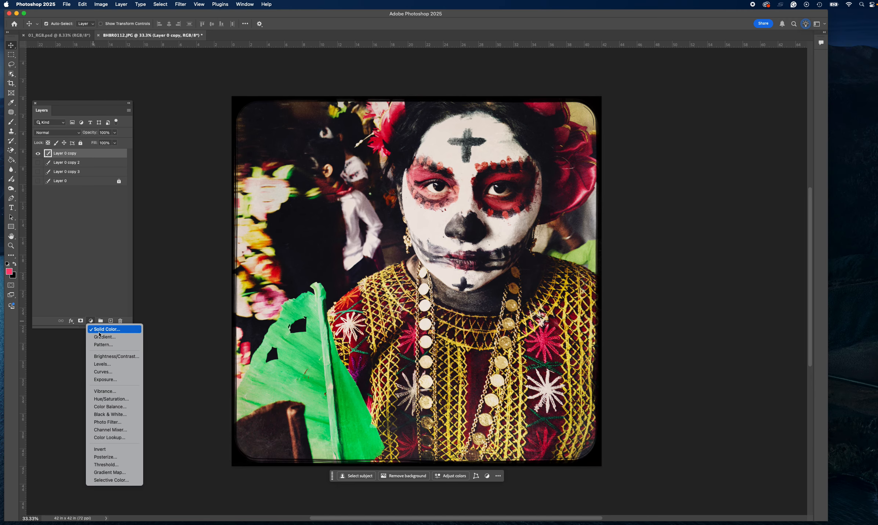
pyautogui.click(100, 332)
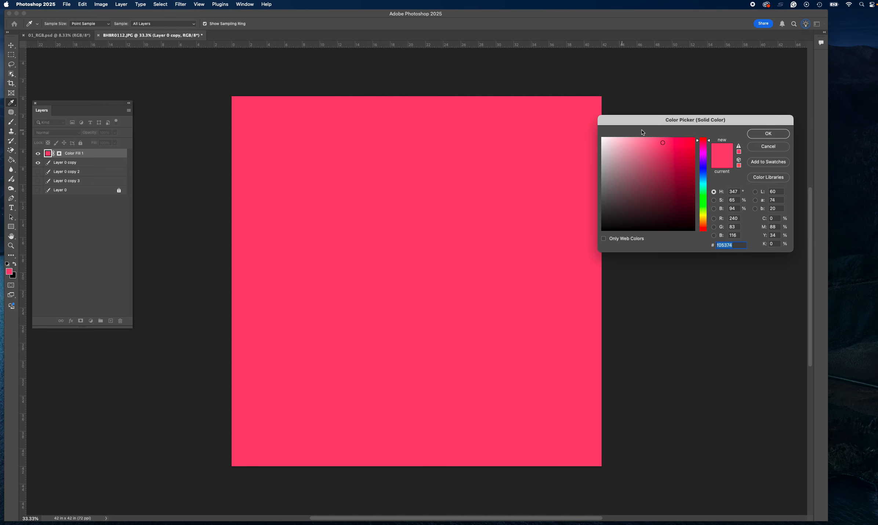
pyautogui.moveTo(636, 122); pyautogui.dragTo(207, 79)
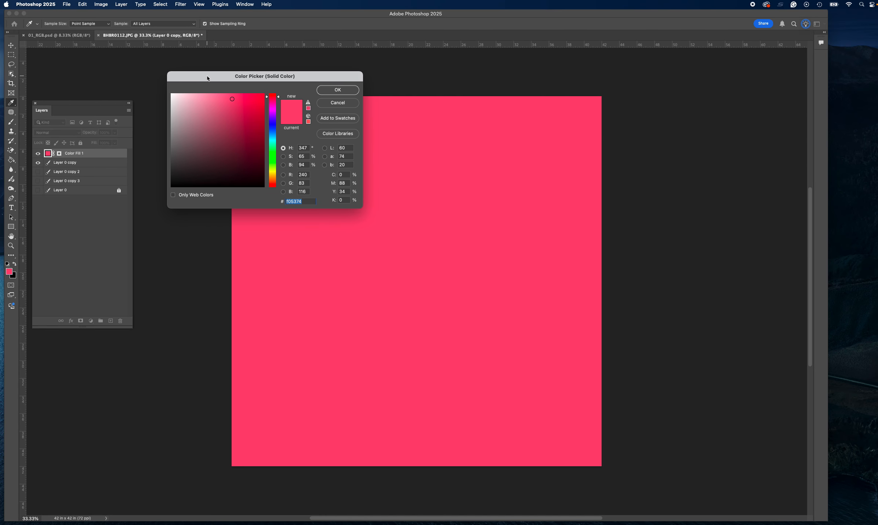
pyautogui.click(309, 174)
pyautogui.write('255')
pyautogui.click(301, 184)
pyautogui.write('0')
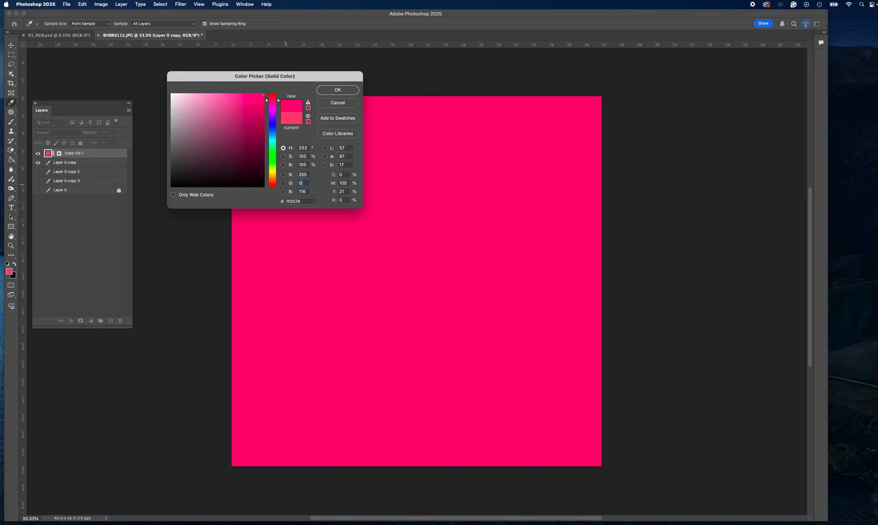
pyautogui.click(308, 191)
pyautogui.write('0')
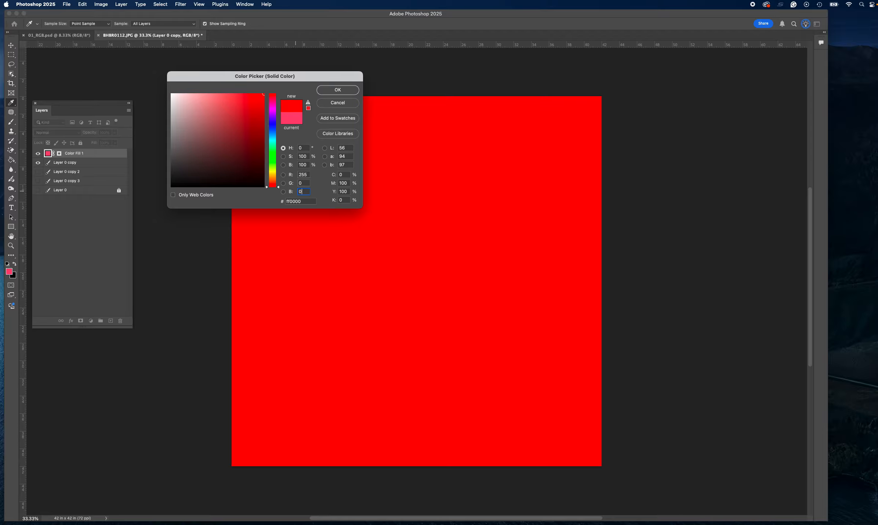
pyautogui.click(340, 90)
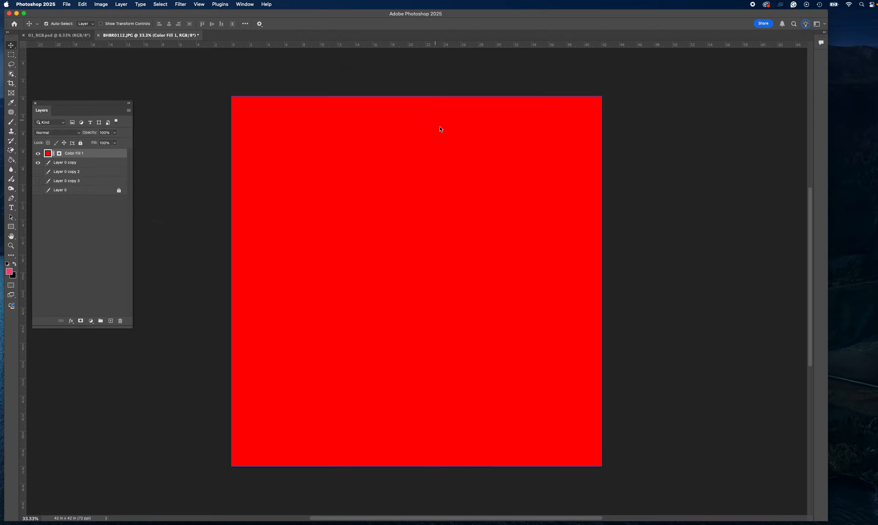
# Set the red fill layer's blend mode to Multiply and merge the visible layers.
pyautogui.click(69, 134)
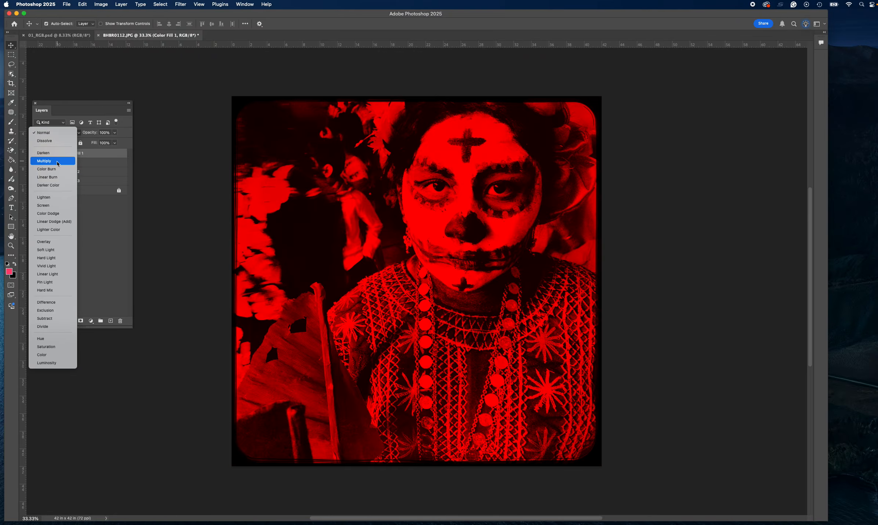
pyautogui.click(57, 161)
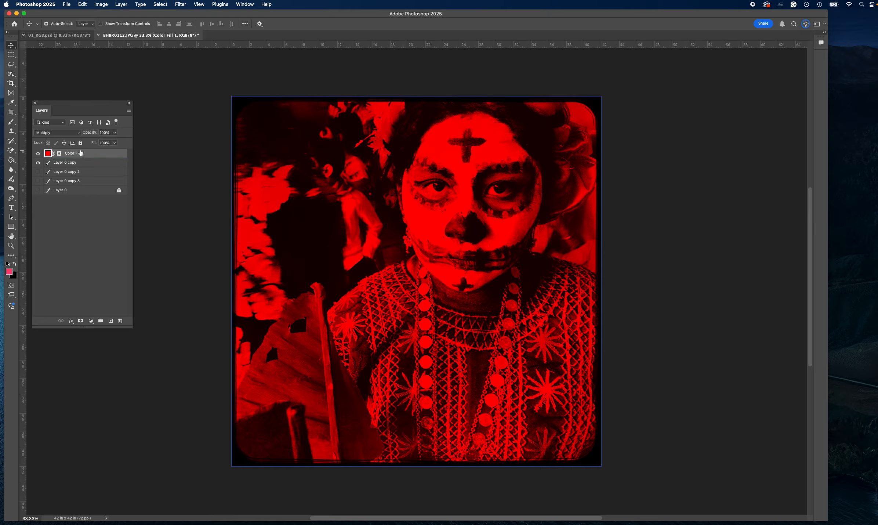
pyautogui.rightClick(102, 154)
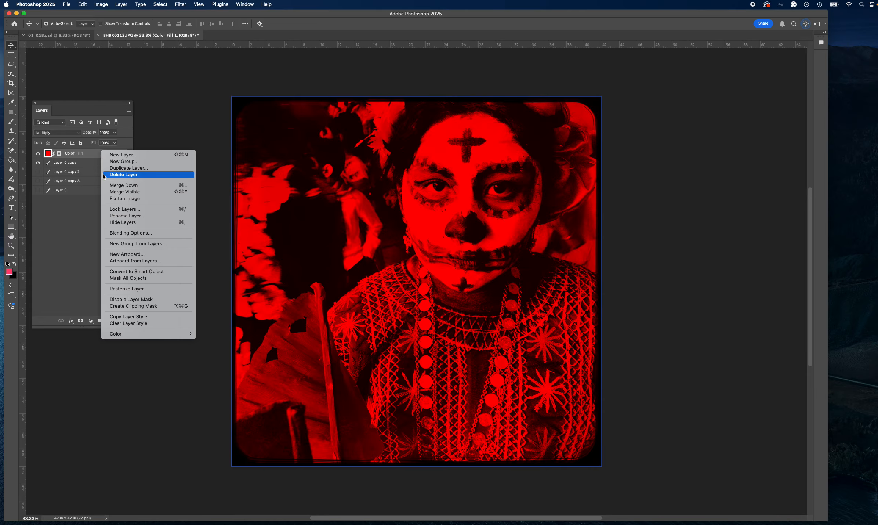
pyautogui.click(108, 191)
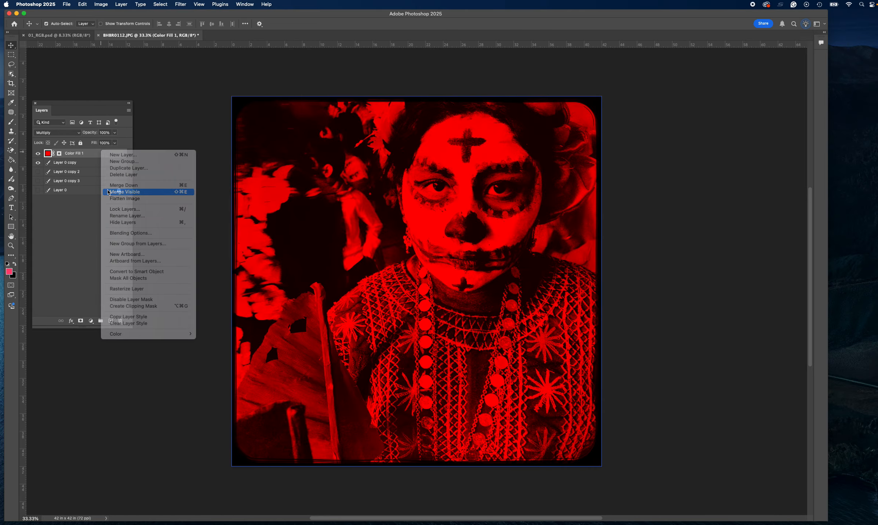
# Rename the merged red-tinted layer as Red.
pyautogui.doubleClick(68, 152)
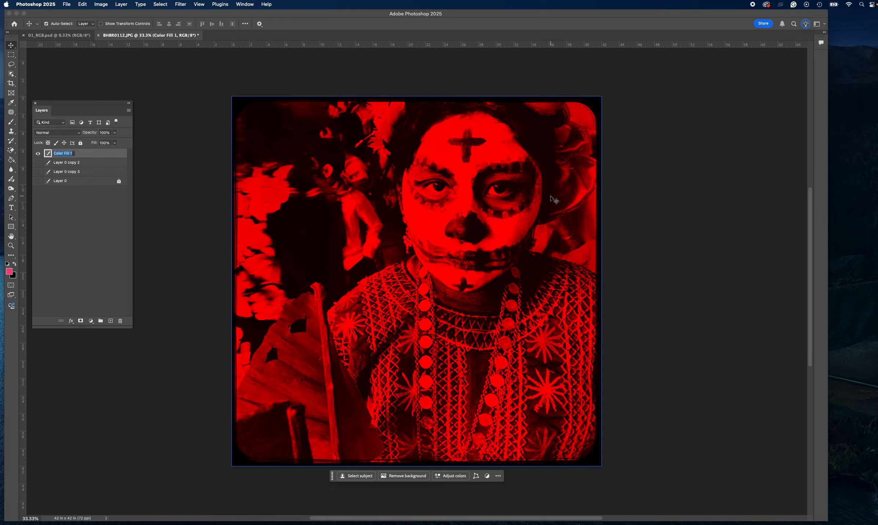
pyautogui.write('REd')
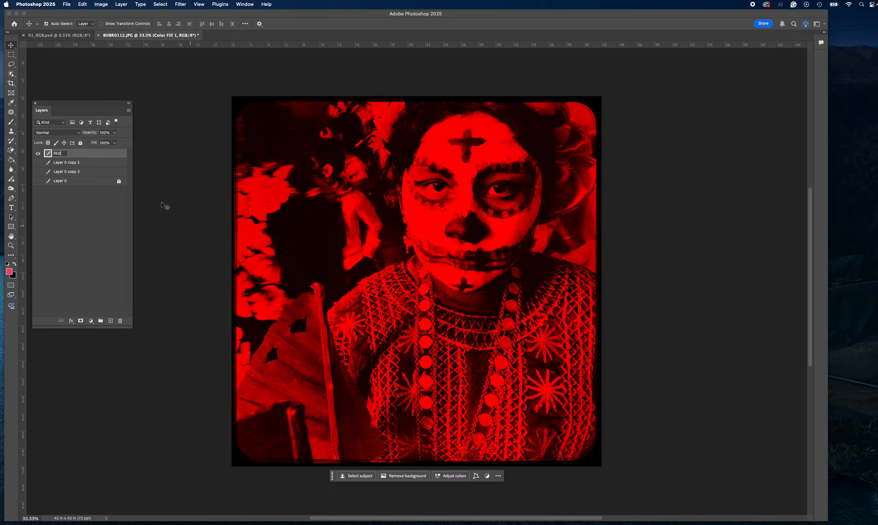
pyautogui.press('BackSpace')
pyautogui.press('BackSpace')
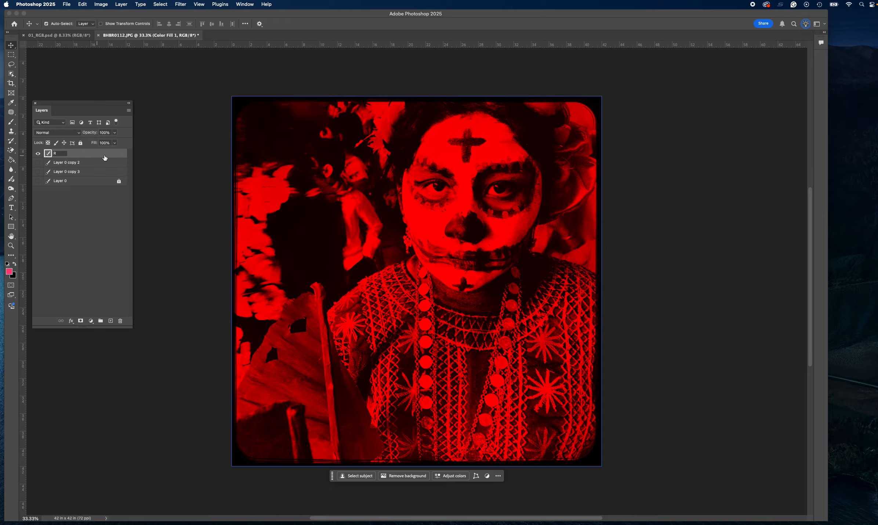
pyautogui.click(75, 206)
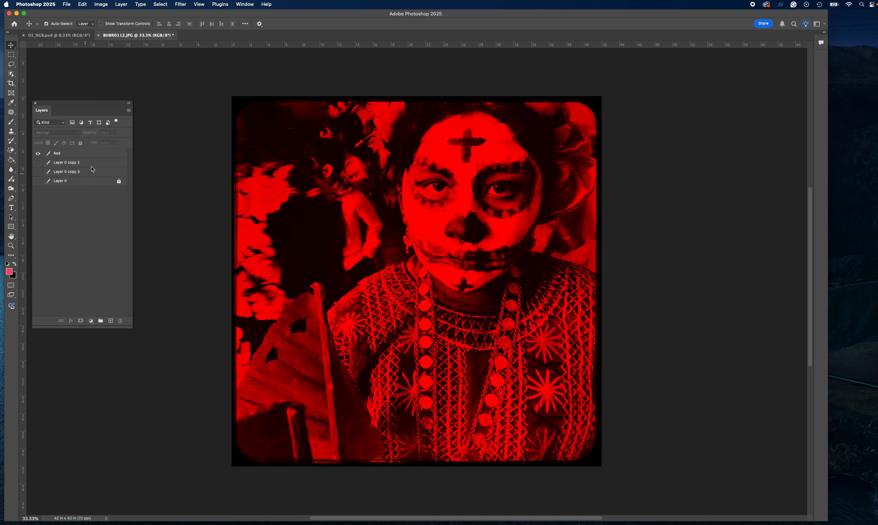
# Hide the Red layer, then select Layer 0 copy 2 and make it visible.
pyautogui.click(37, 153)
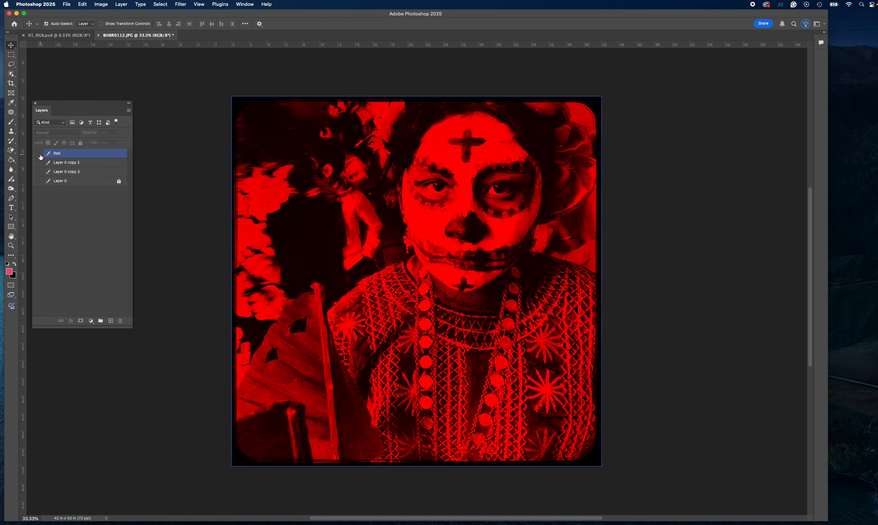
pyautogui.click(98, 164)
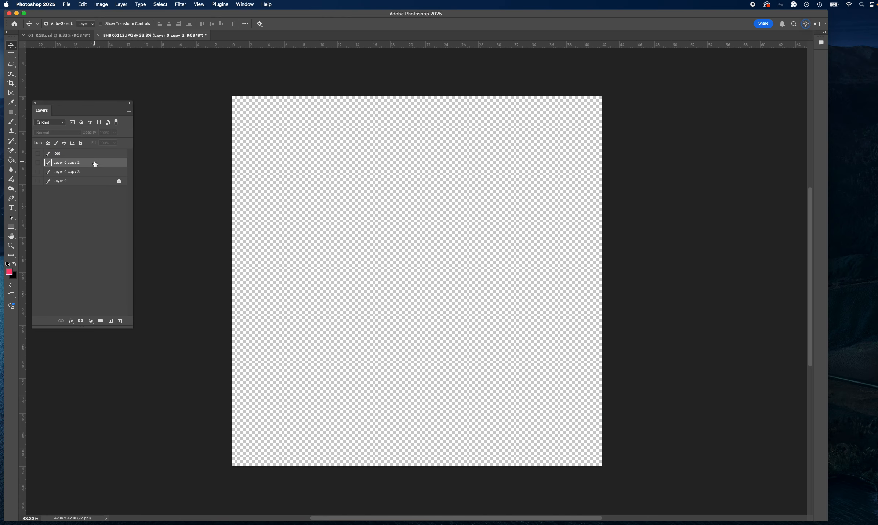
pyautogui.click(41, 163)
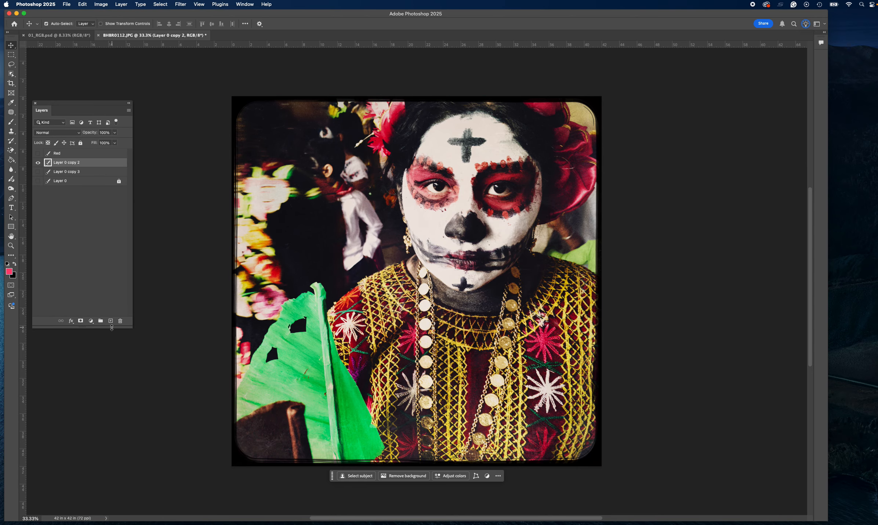
# Add a solid color fill of RGB 0, 255, 0 above Layer 0 copy 2.
pyautogui.click(91, 321)
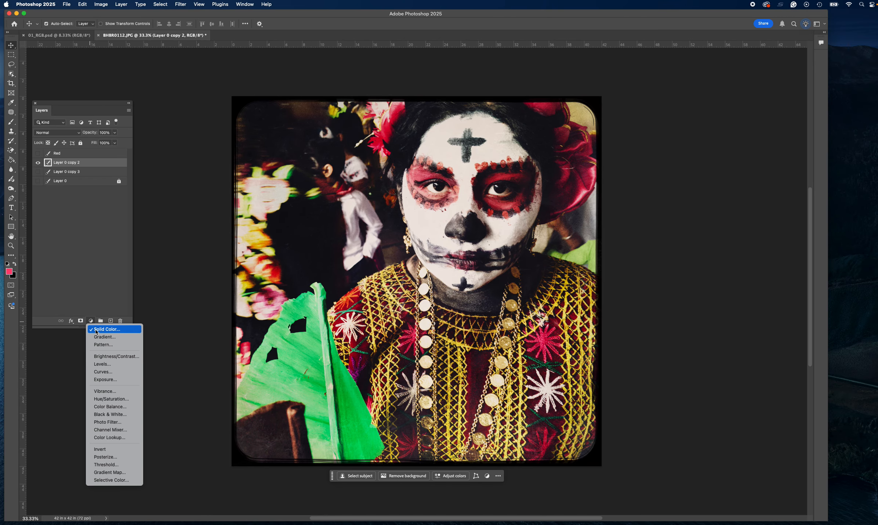
pyautogui.click(96, 330)
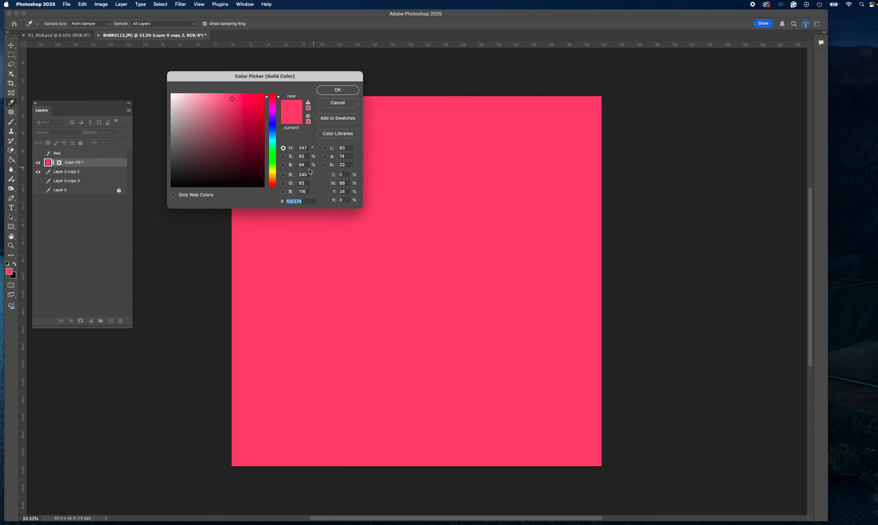
pyautogui.click(283, 183)
pyautogui.click(298, 183)
pyautogui.write('255')
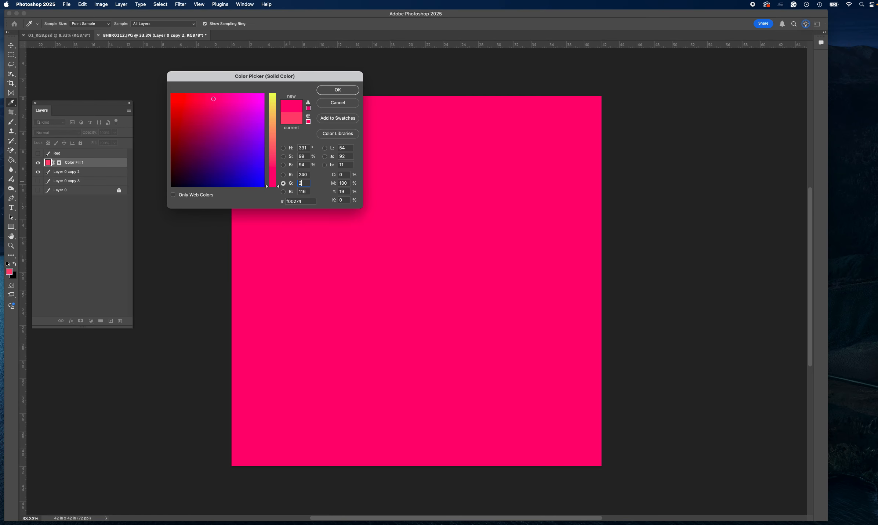
pyautogui.click(303, 175)
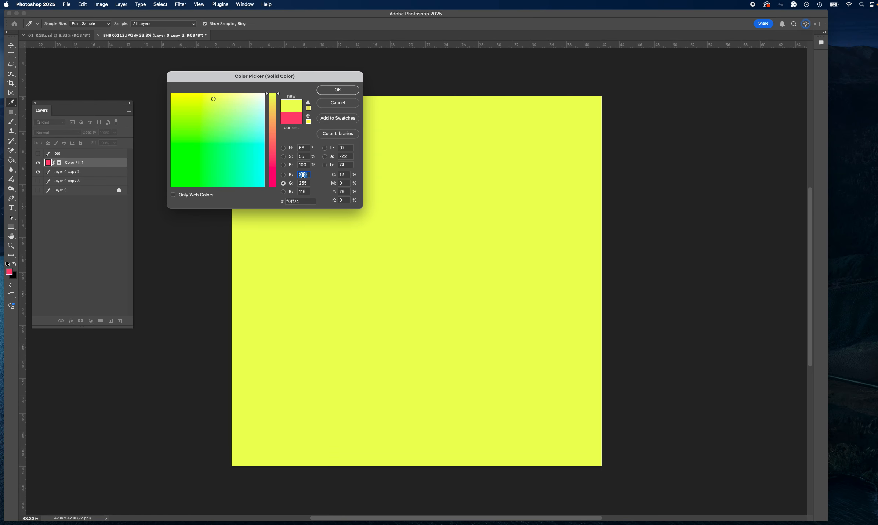
pyautogui.write('0')
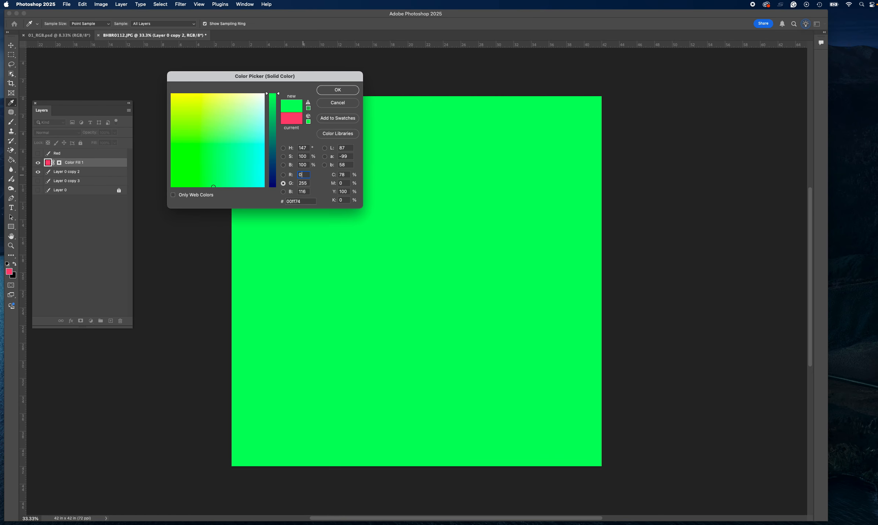
pyautogui.click(303, 191)
pyautogui.write('0')
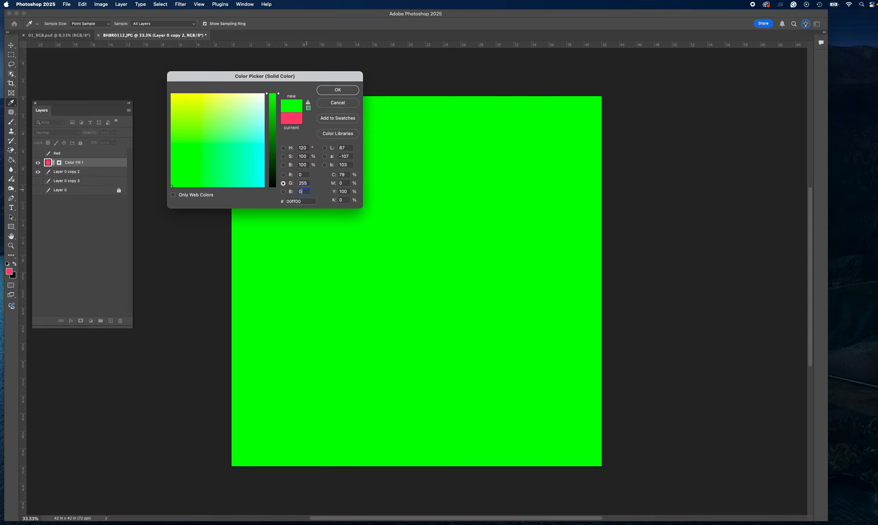
pyautogui.click(337, 90)
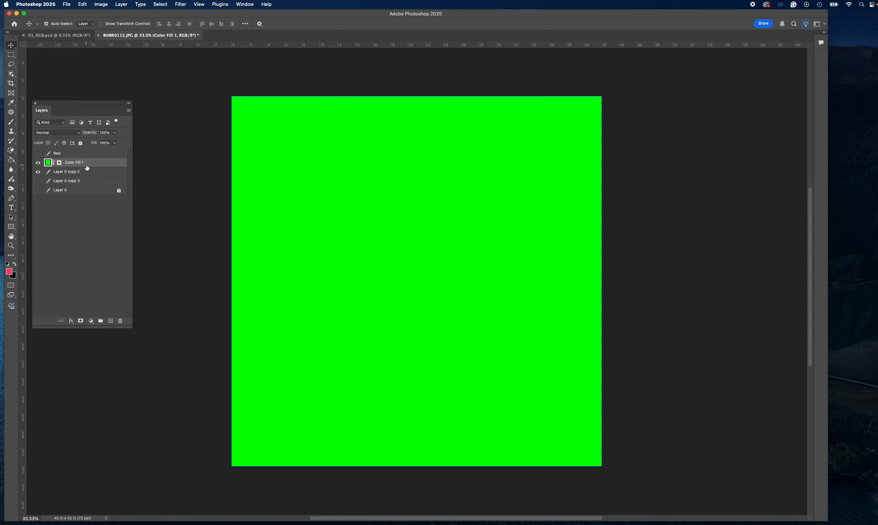
# Set the green fill layer's blend mode to Multiply and merge it with the visible photo copy.
pyautogui.click(62, 136)
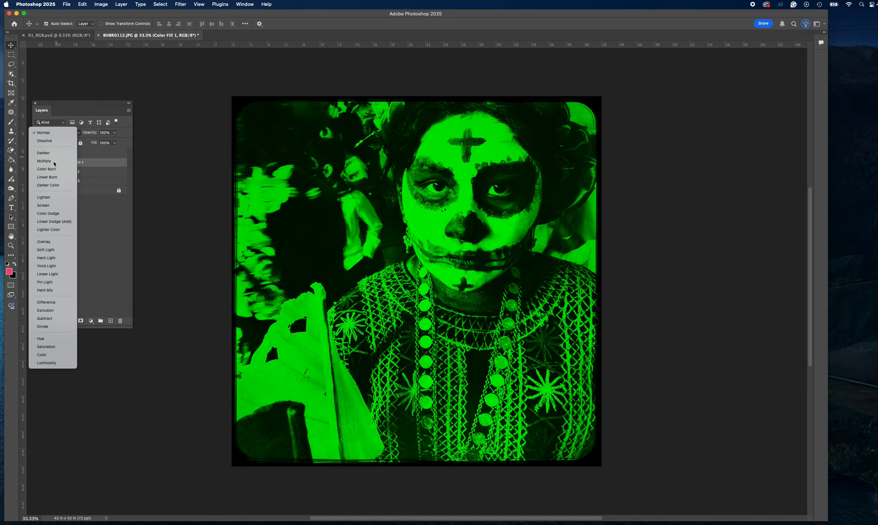
pyautogui.click(53, 161)
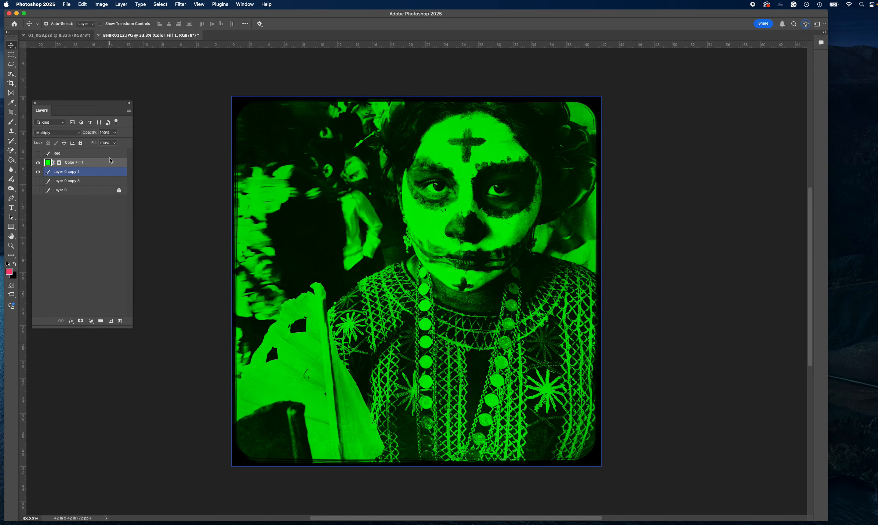
pyautogui.rightClick(103, 162)
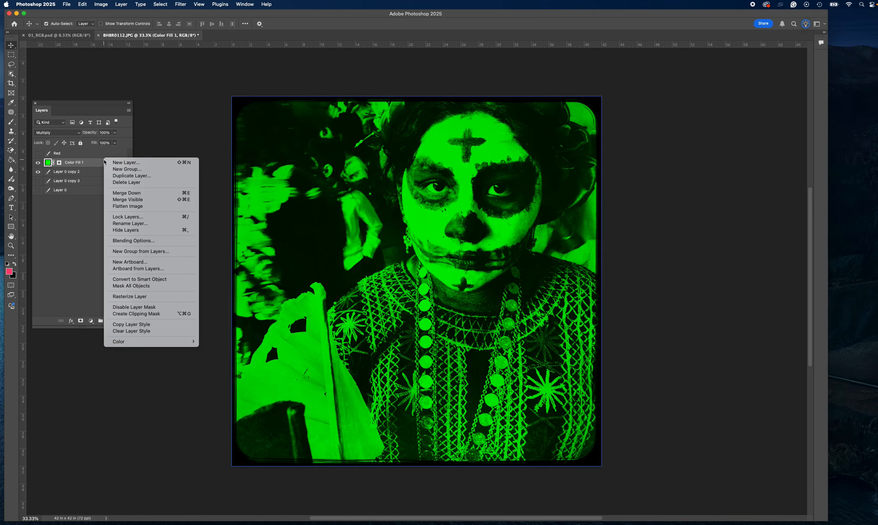
pyautogui.click(114, 199)
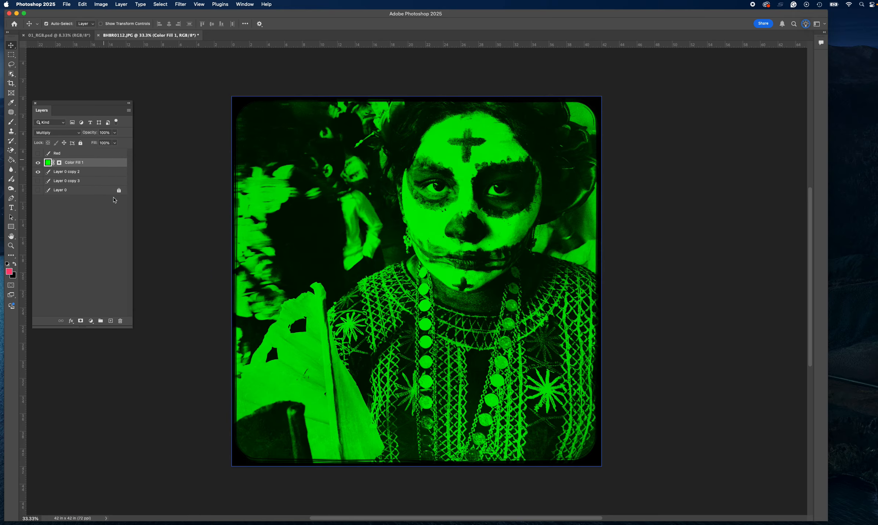
# Rename the merged green-tinted layer as Green.
pyautogui.doubleClick(68, 163)
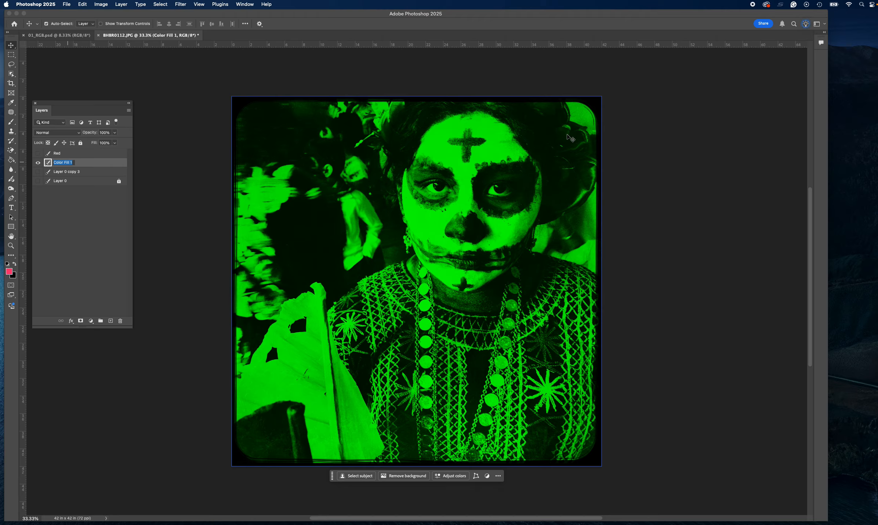
pyautogui.write('Green')
pyautogui.press('Return')
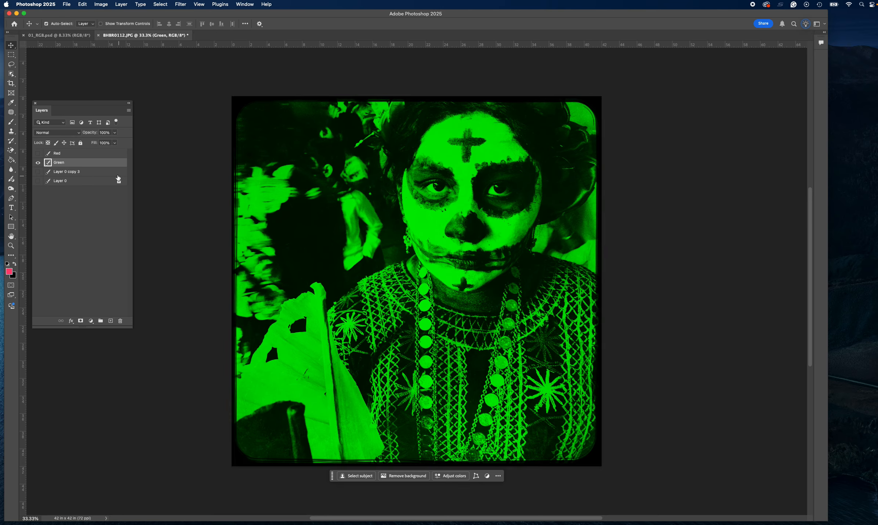
# Hide the Green layer, show Layer 0 copy 3 instead, and add a solid color fill of RGB 0, 0, 255.
pyautogui.click(39, 164)
pyautogui.click(37, 171)
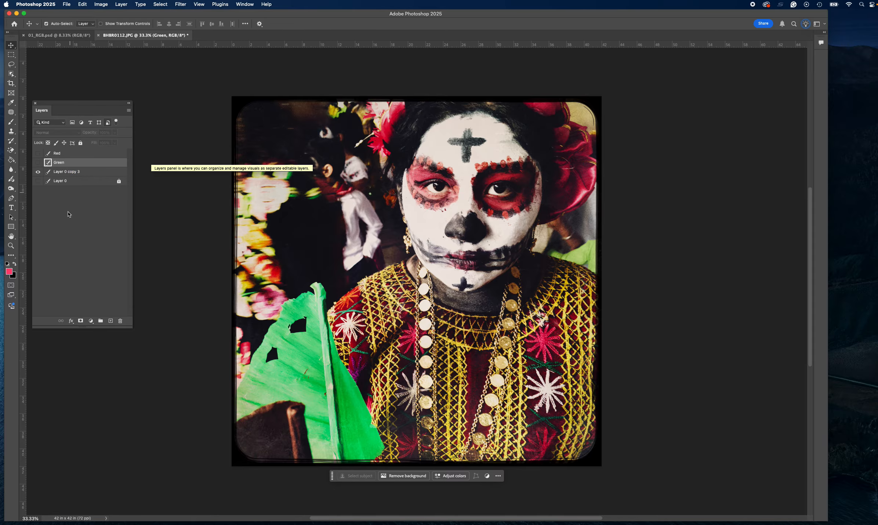
pyautogui.click(90, 321)
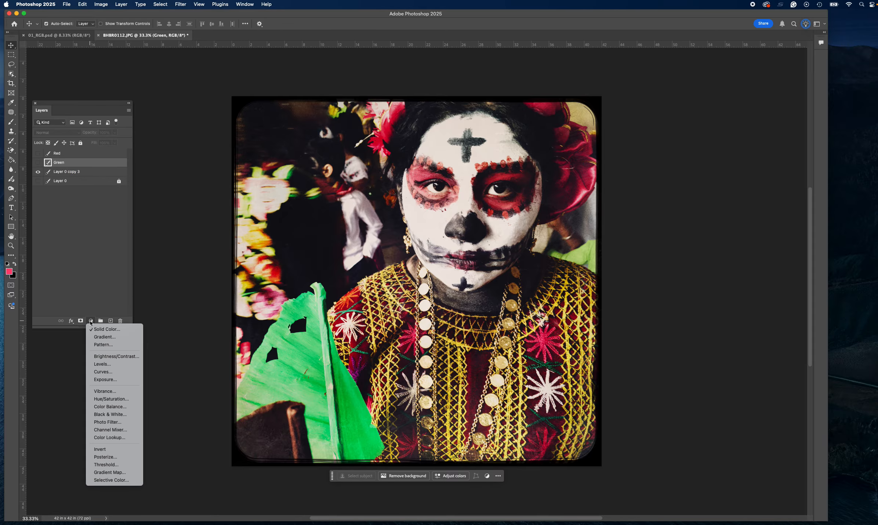
pyautogui.click(106, 330)
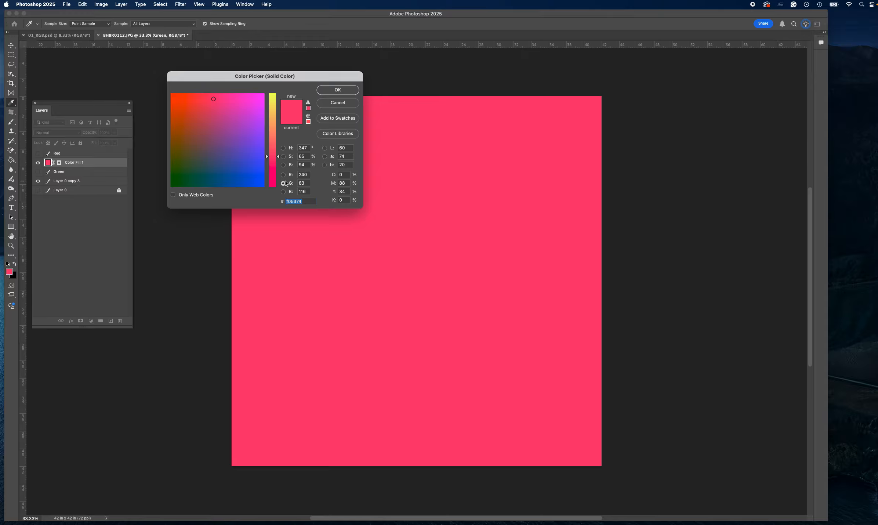
pyautogui.click(304, 174)
pyautogui.write('0')
pyautogui.click(306, 183)
pyautogui.write('0')
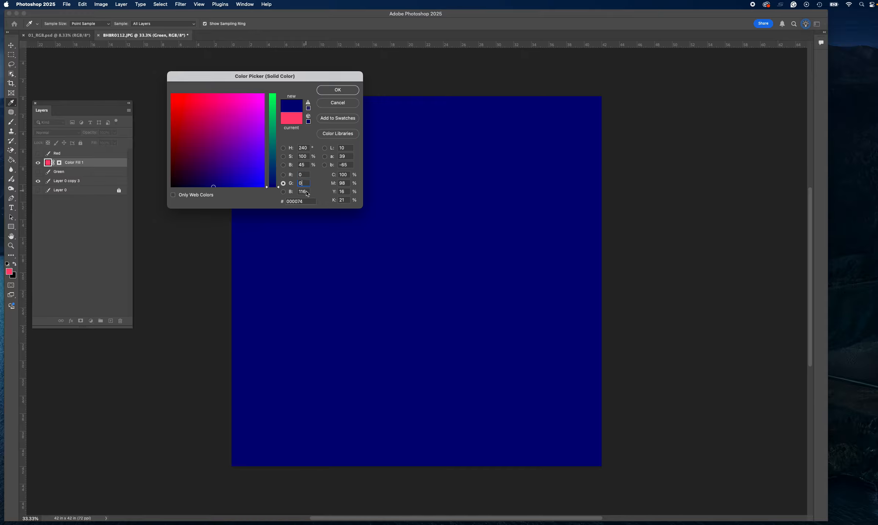
pyautogui.click(306, 191)
pyautogui.write('255')
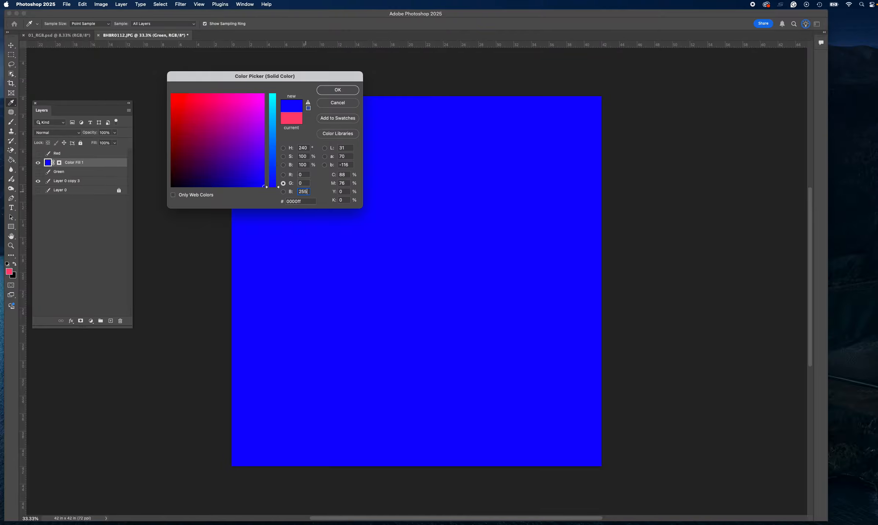
pyautogui.press('Return')
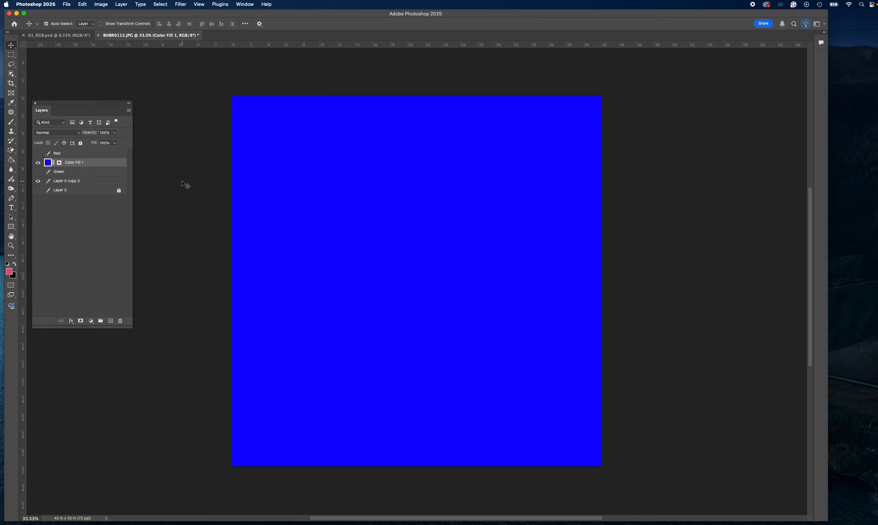
pyautogui.click(122, 180)
pyautogui.rightClick(100, 163)
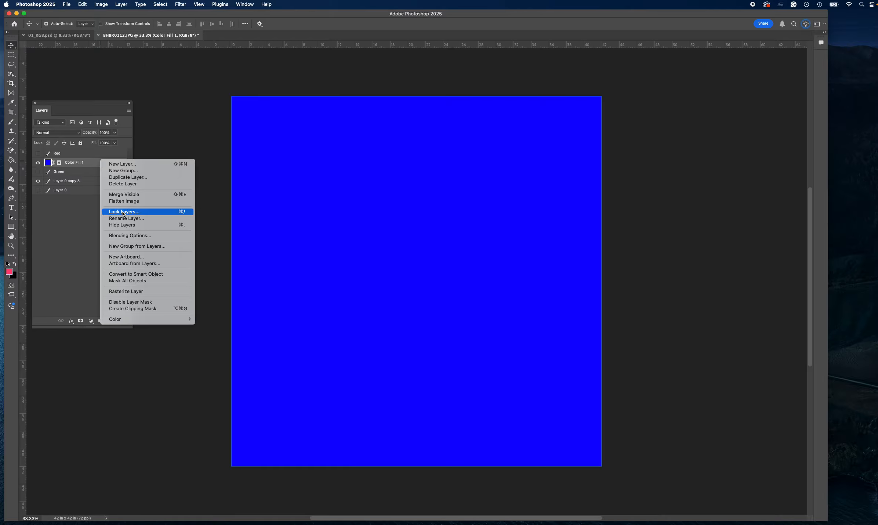
pyautogui.click(131, 195)
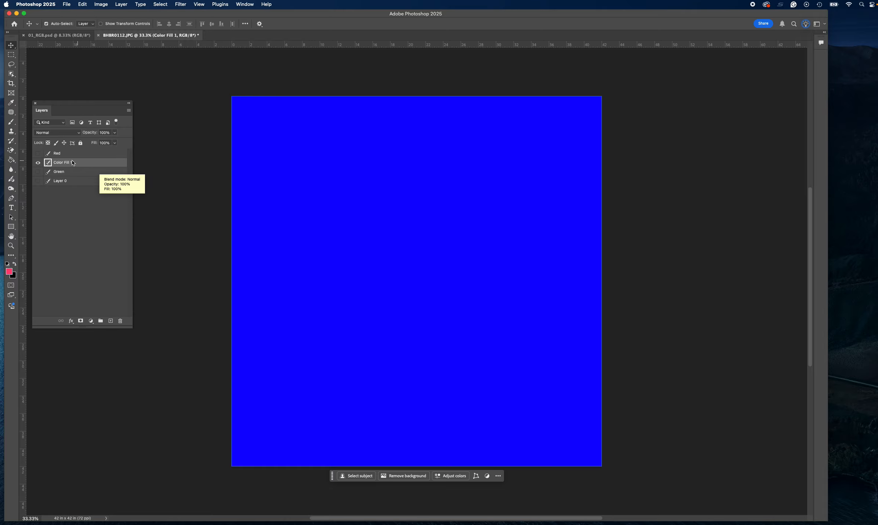
pyautogui.doubleClick(59, 164)
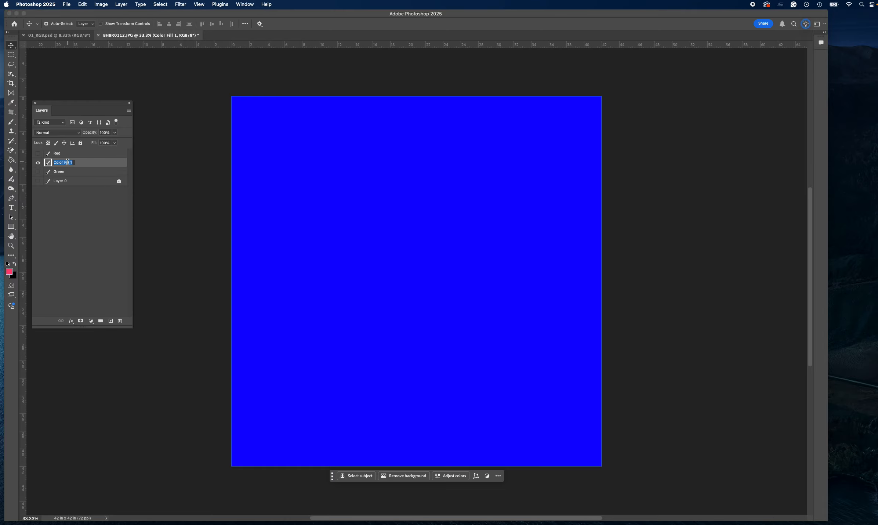
pyautogui.write('Bl')
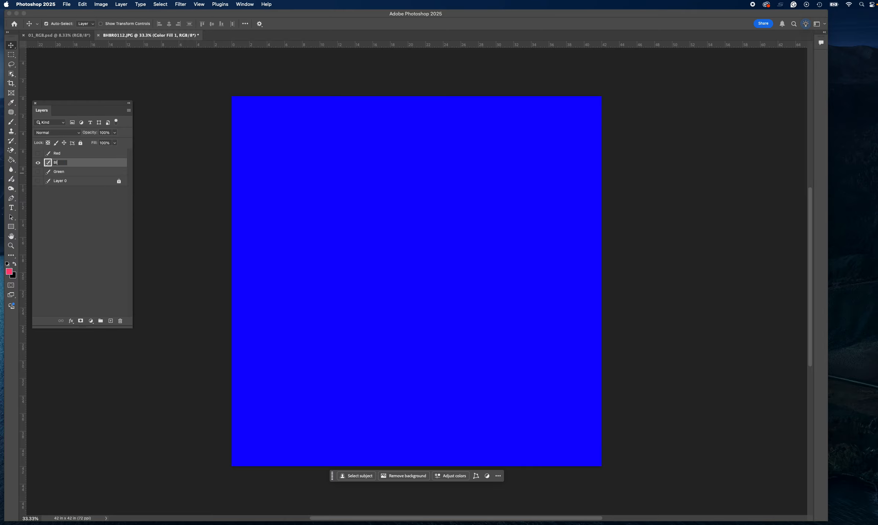
pyautogui.write('ue')
pyautogui.press('Return')
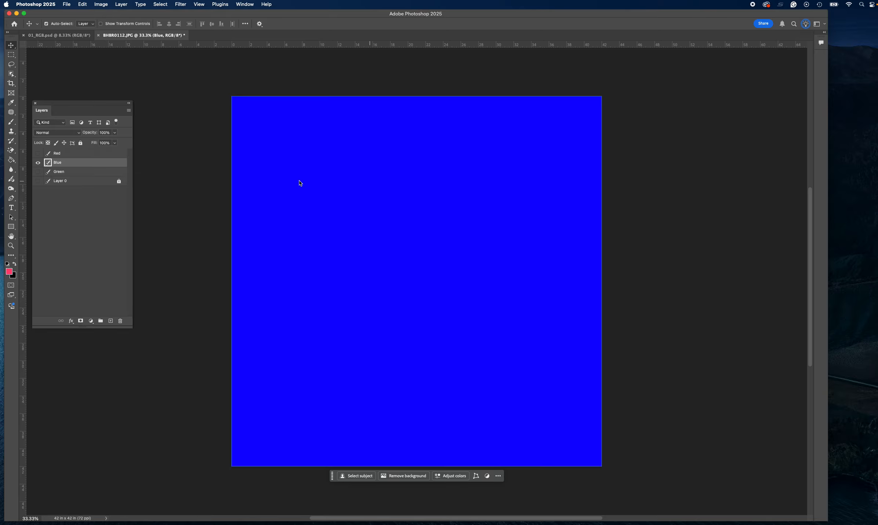
pyautogui.moveTo(86, 164); pyautogui.dragTo(88, 175)
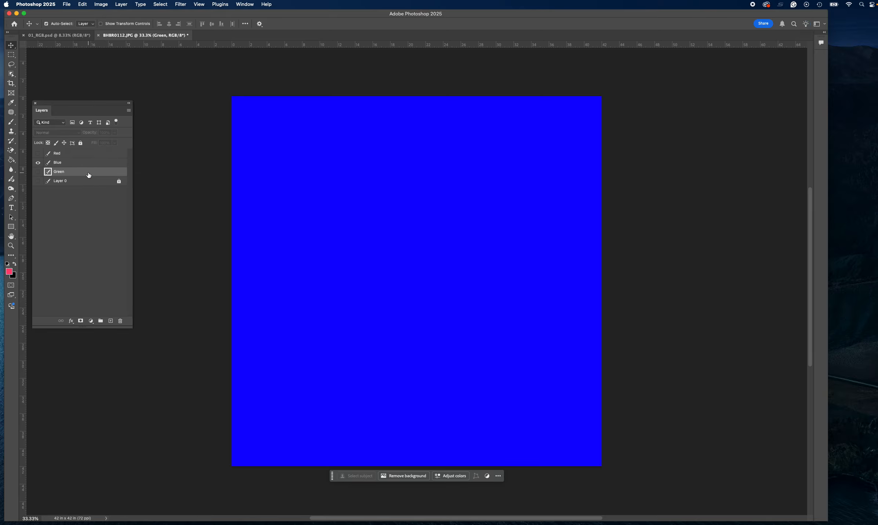
pyautogui.click(86, 165)
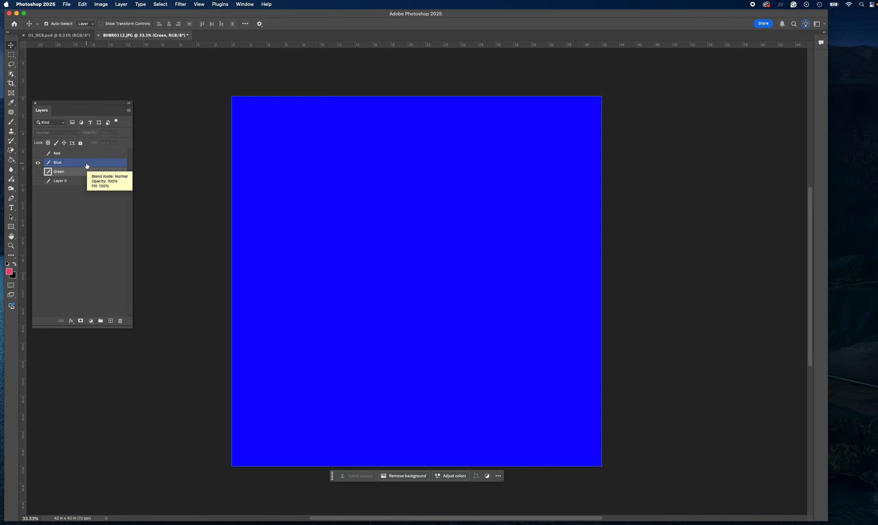
pyautogui.press('super+z')
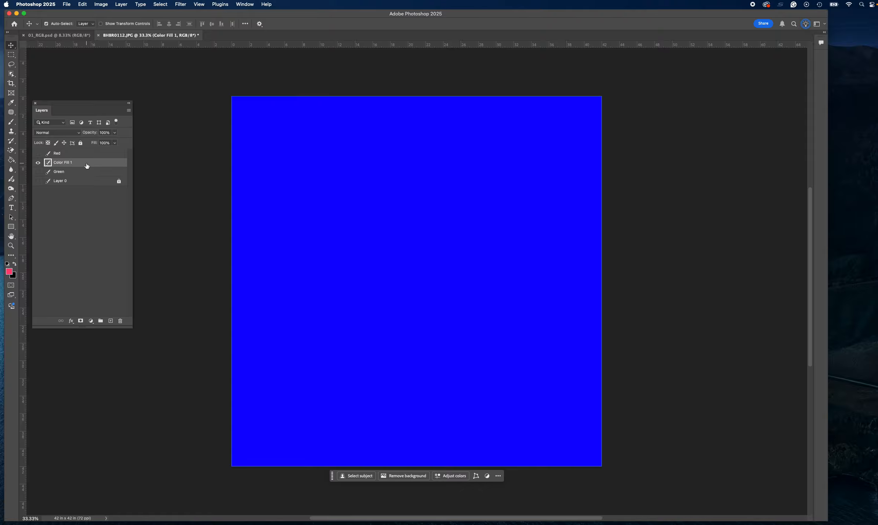
pyautogui.press('super+z')
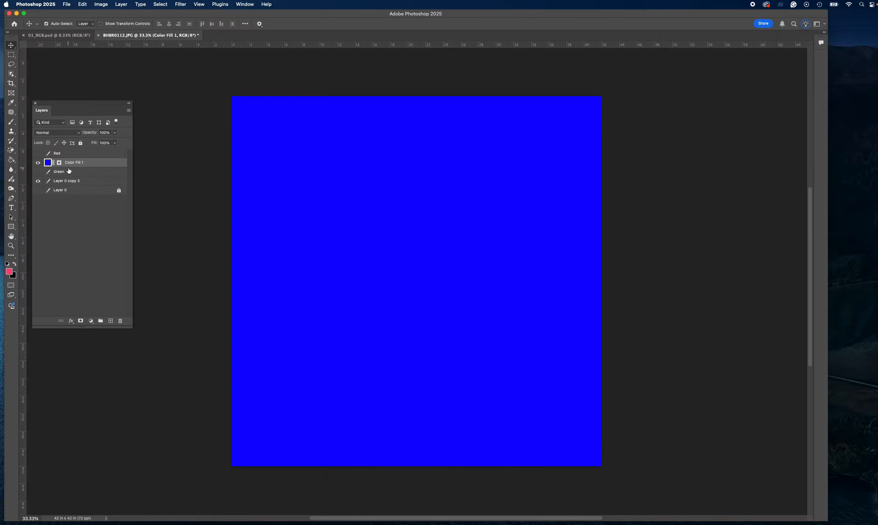
# Move Layer 0 copy 3 directly beneath the blue fill layer and check the photo by toggling the fill's visibility.
pyautogui.moveTo(64, 181); pyautogui.dragTo(67, 170)
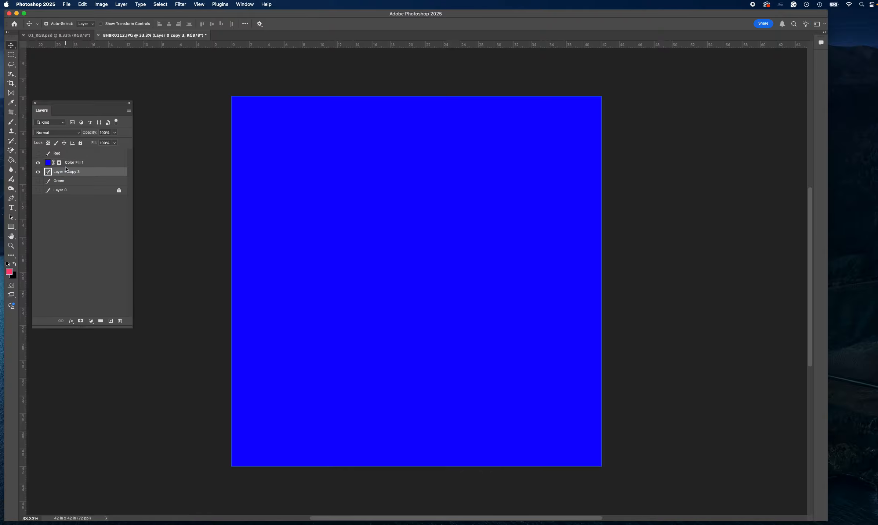
pyautogui.click(38, 162)
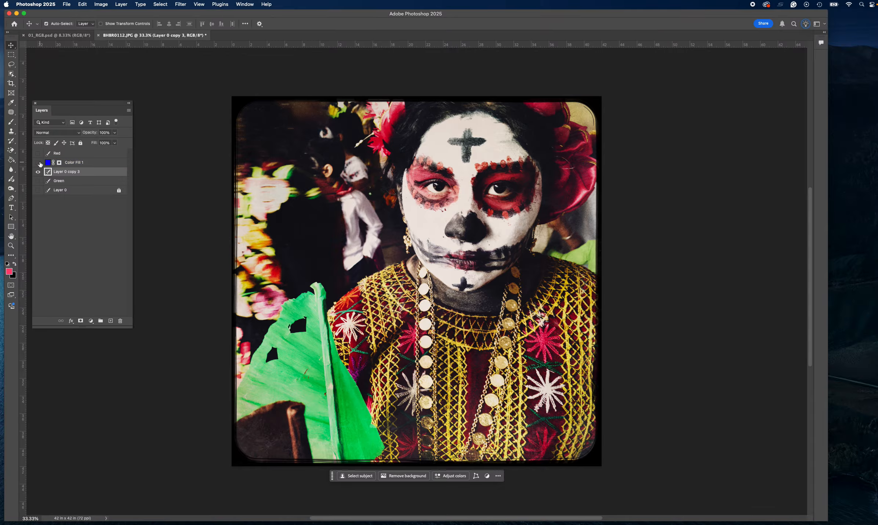
pyautogui.click(38, 162)
# Set the blue fill layer's blend mode to Multiply and merge it with the visible photo copy.
pyautogui.click(92, 163)
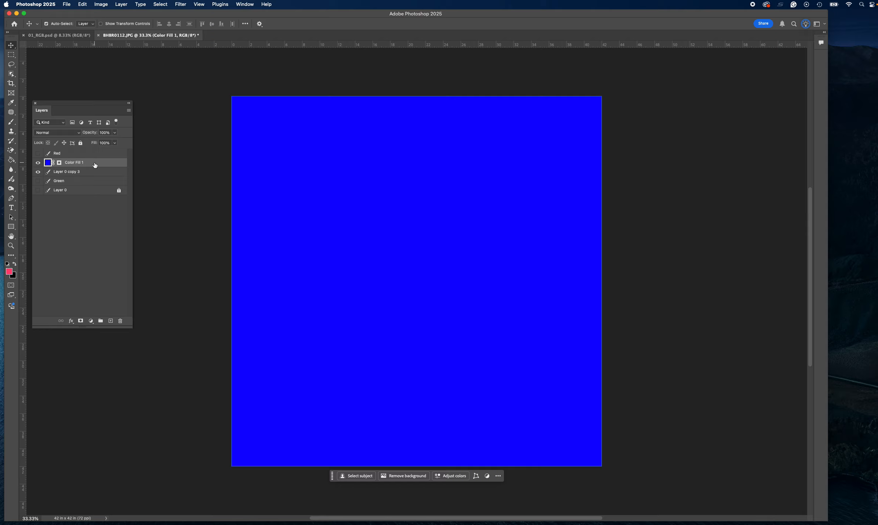
pyautogui.click(59, 132)
pyautogui.click(55, 161)
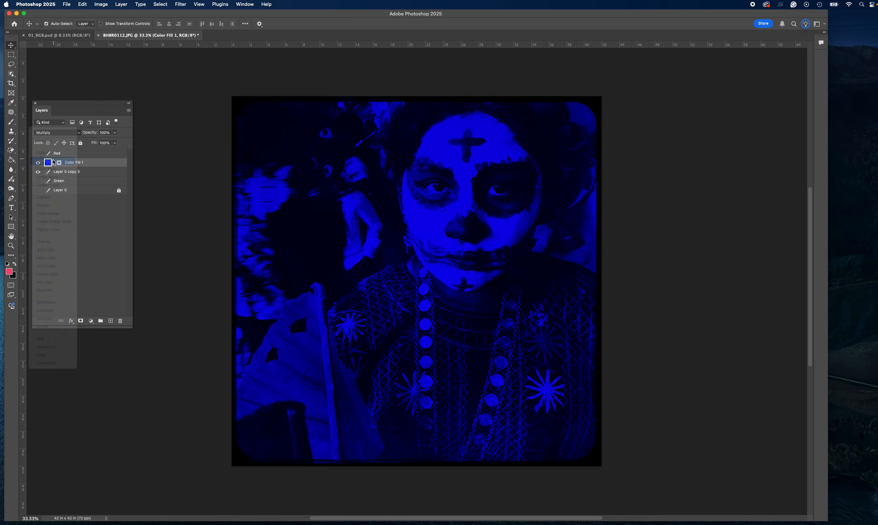
pyautogui.rightClick(104, 164)
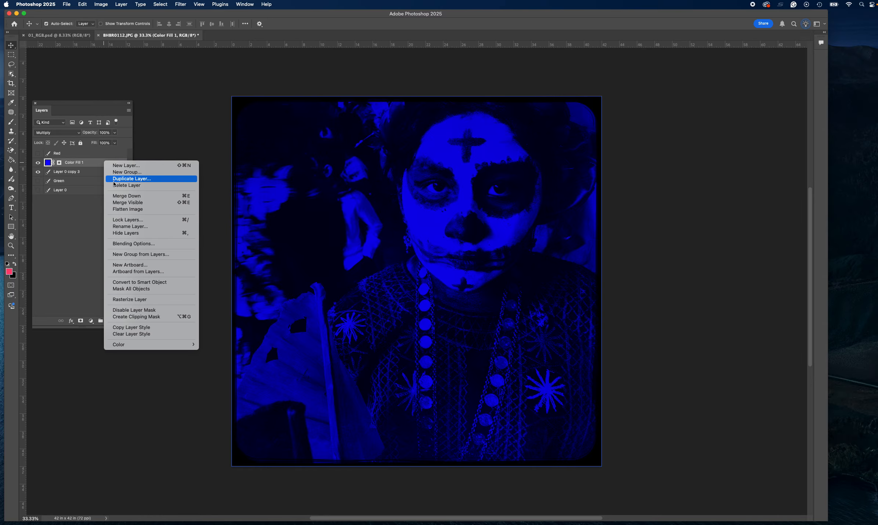
pyautogui.click(128, 202)
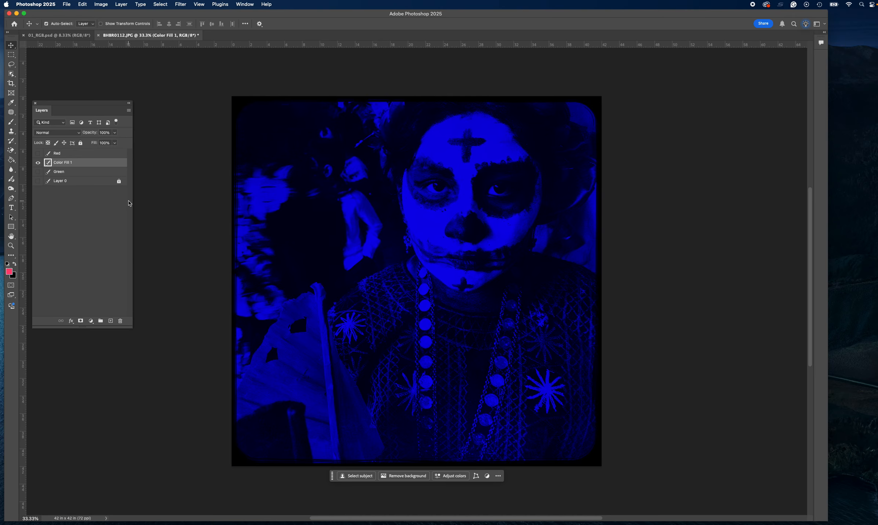
# Make the Red layer visible and rename the merged blue-tinted layer as Blue.
pyautogui.click(38, 153)
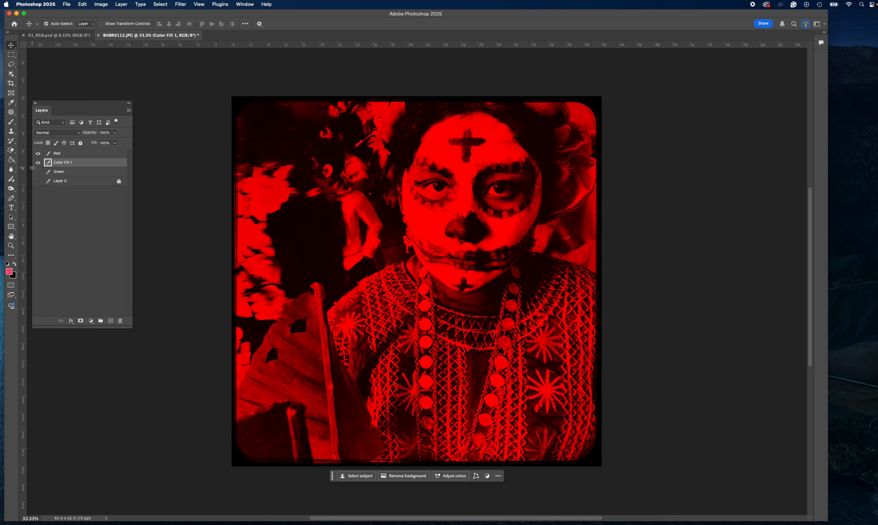
pyautogui.doubleClick(60, 162)
pyautogui.click(680, 67)
pyautogui.press('l')
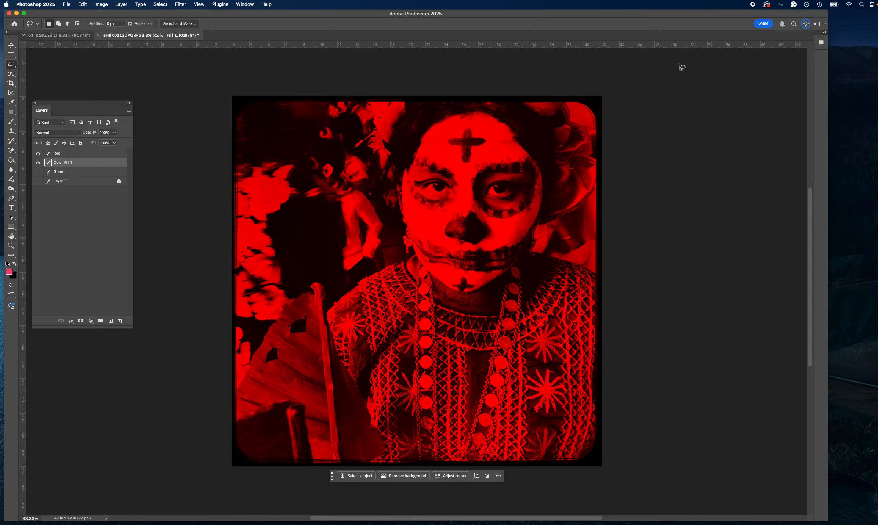
pyautogui.doubleClick(64, 162)
pyautogui.write('Blue')
pyautogui.press('Return')
pyautogui.click(67, 134)
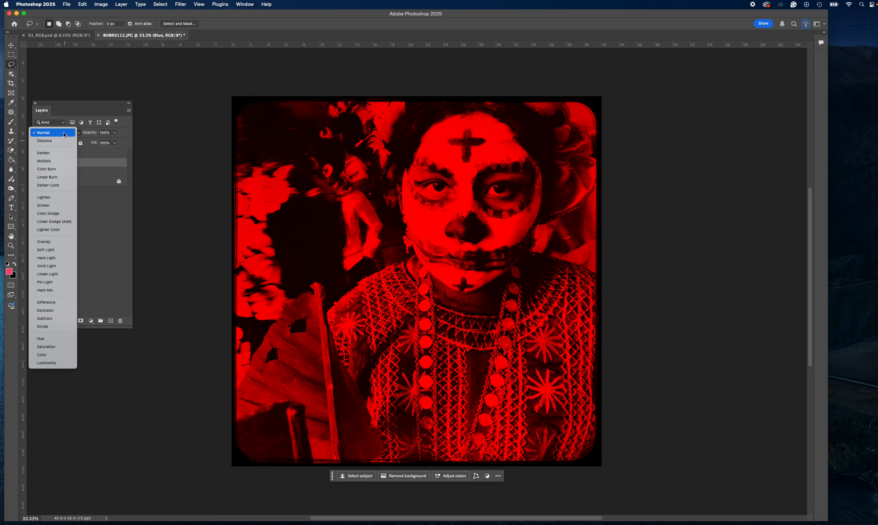
pyautogui.click(62, 130)
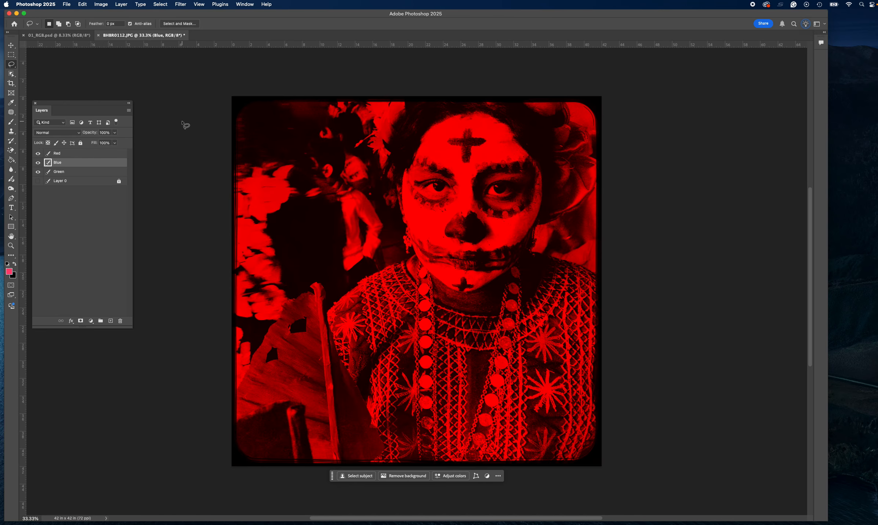